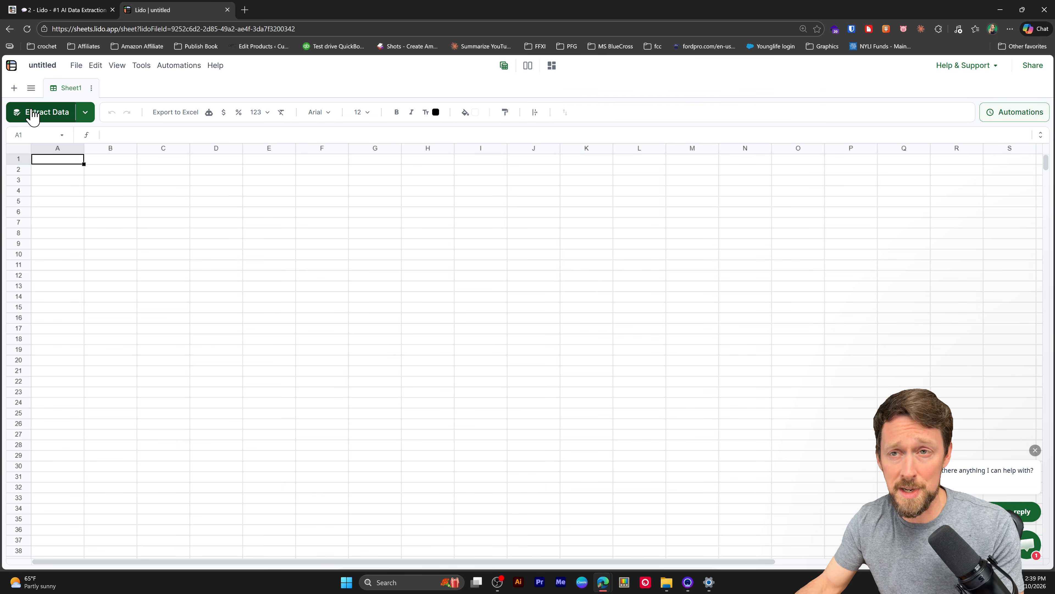
Start a data extraction for Sheet1 and upload the file 01 Invoice Hand.png
click(32, 118)
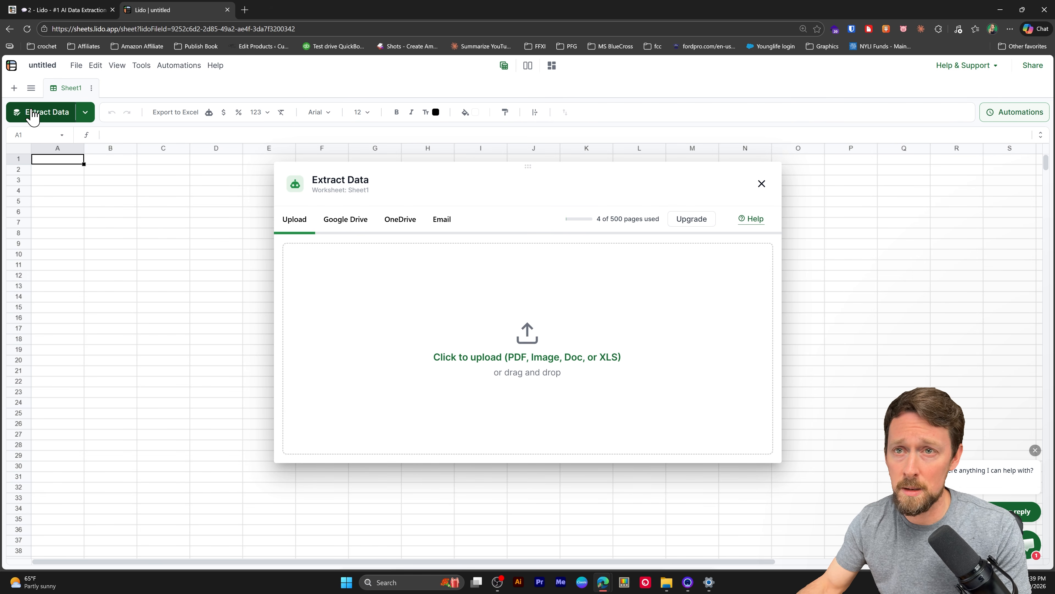
click(500, 360)
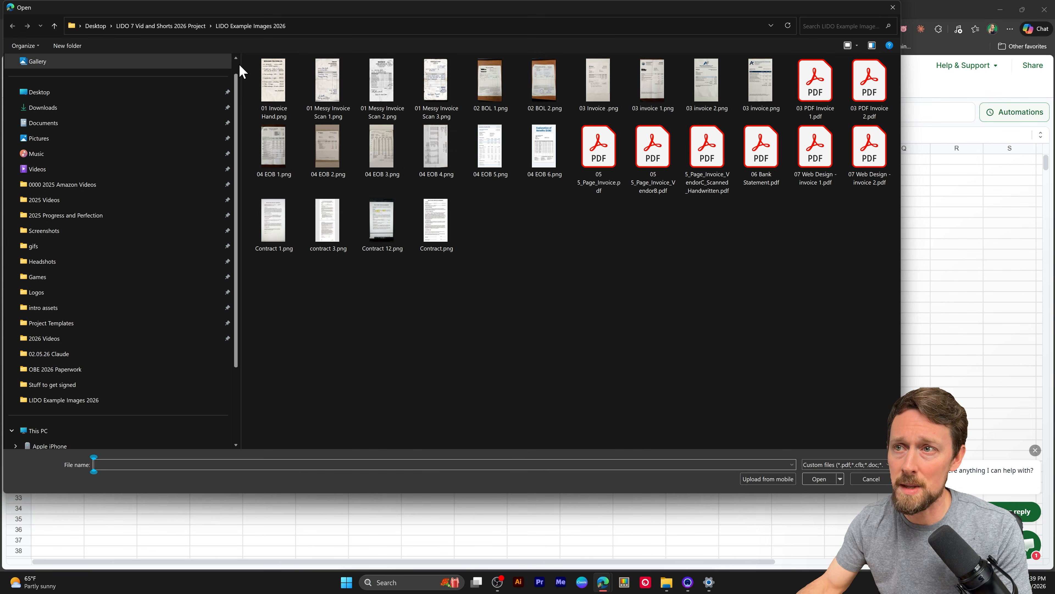
double_click(278, 84)
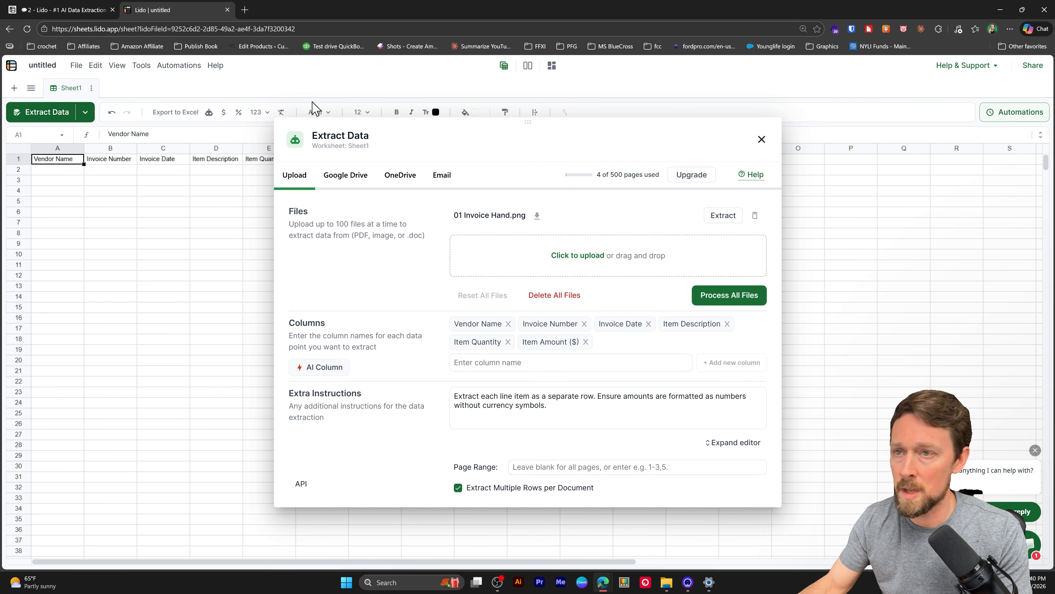
Rename the Item Amount ($) column to "Item Amt" and the Item Quantity column to "Item Qty"
drag(372, 125, 516, 155)
click(339, 166)
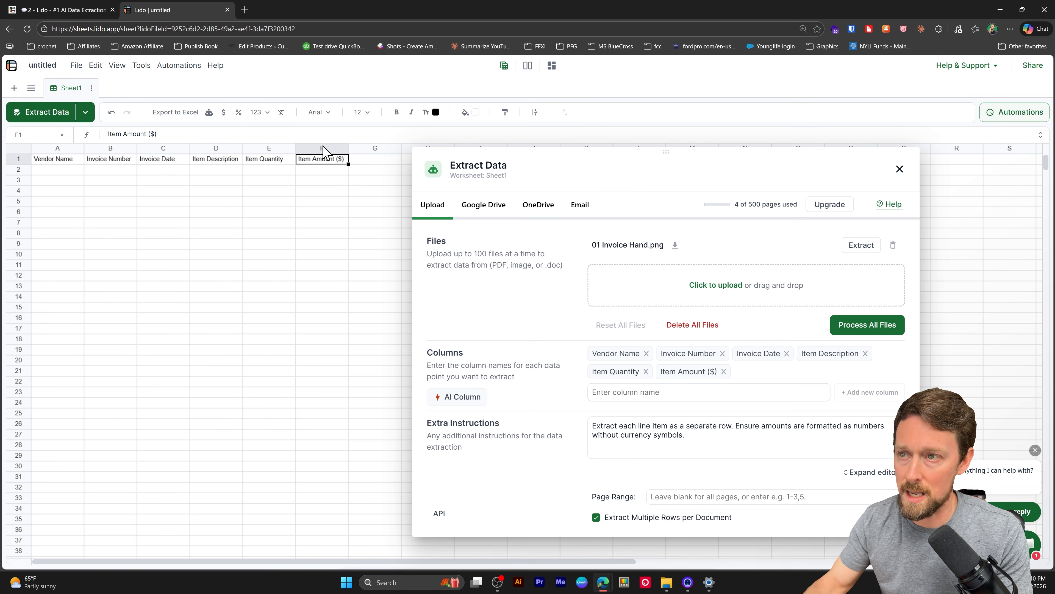
text(I)
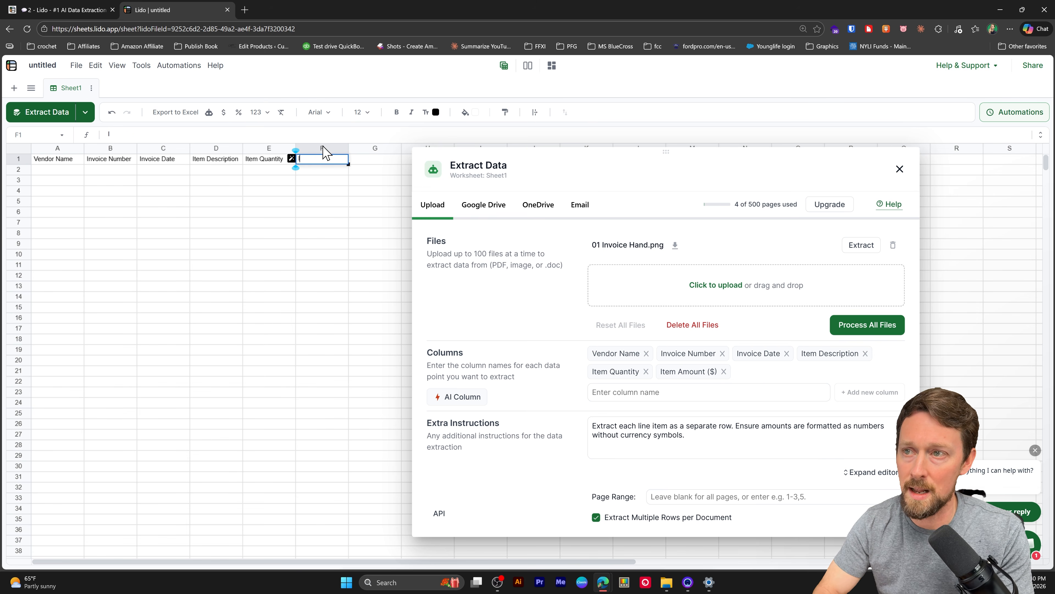
key(Return)
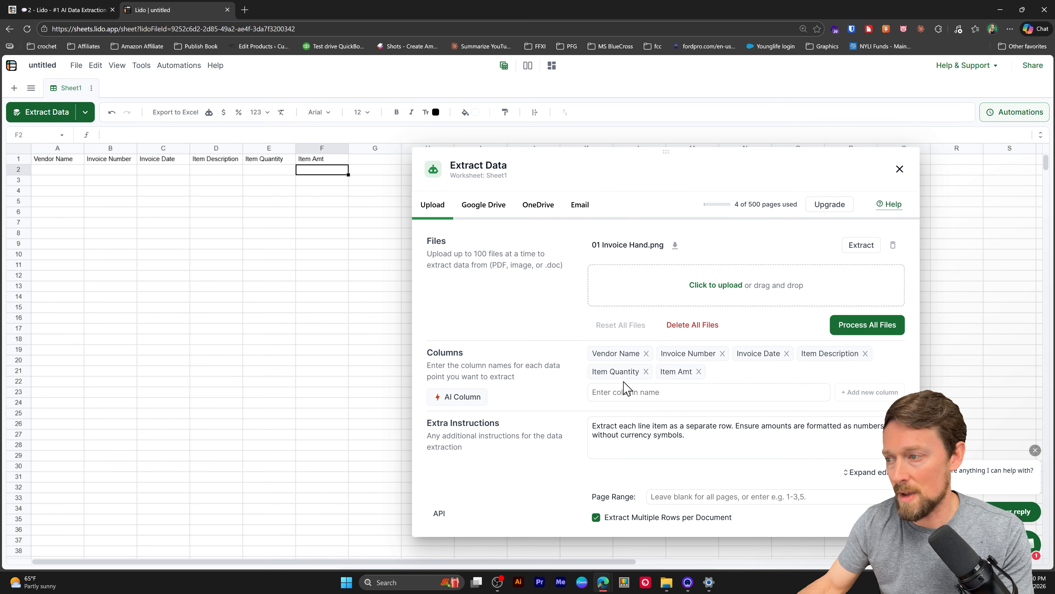
double_click(556, 391)
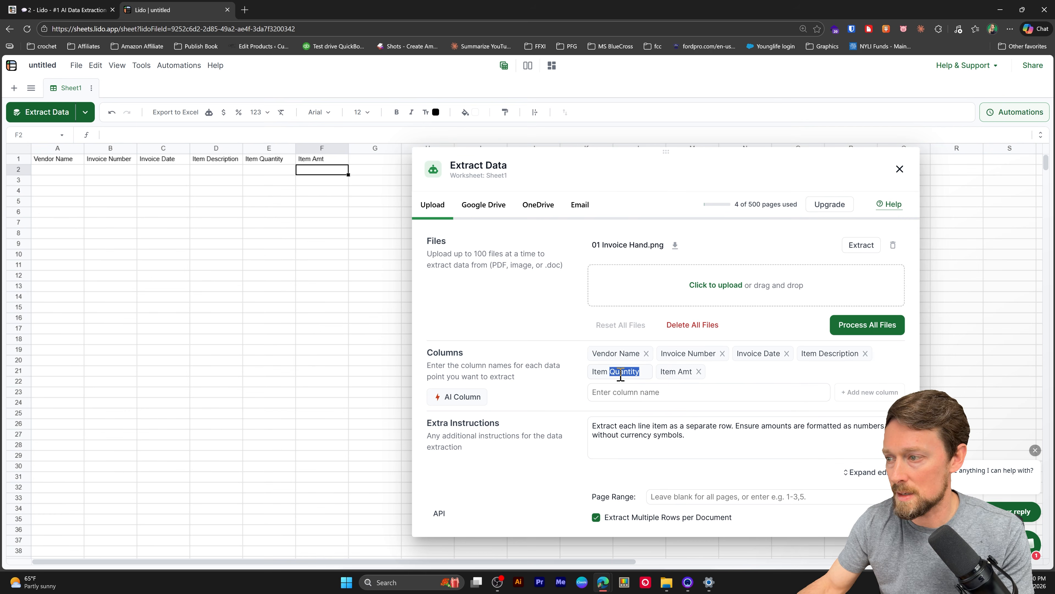
text(Qty)
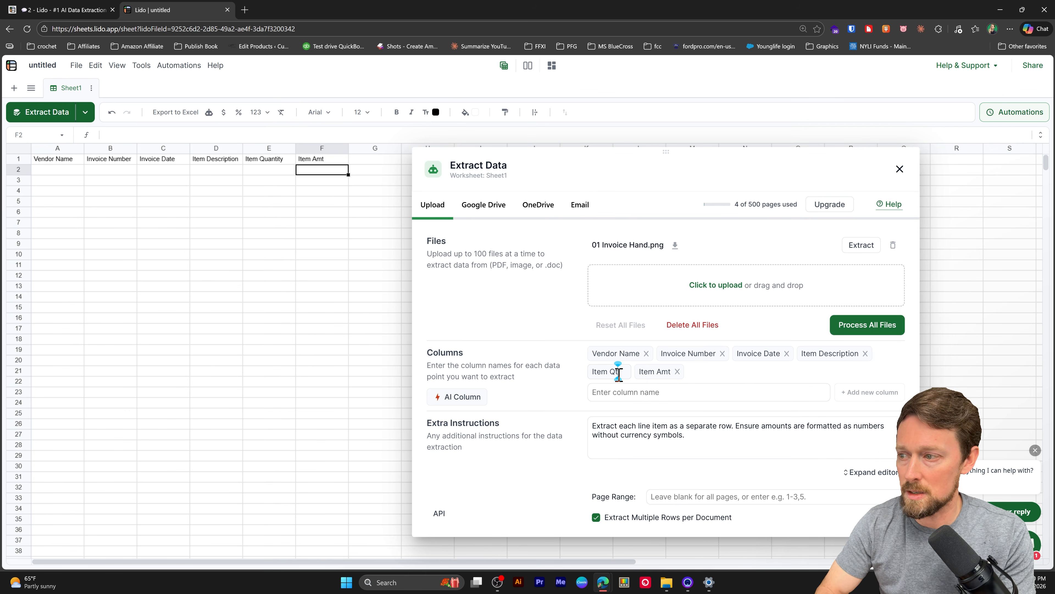
key(Return)
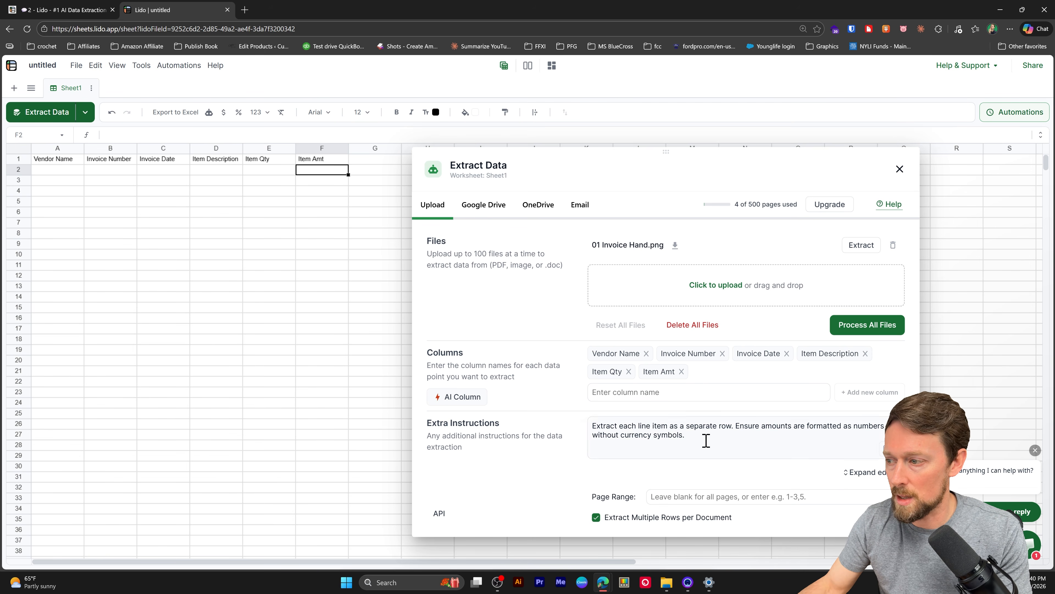
Review the source invoice image 01 Invoice Hand.png and process all uploaded files to extract the line items
drag(706, 441, 527, 419)
drag(622, 149, 412, 78)
click(516, 374)
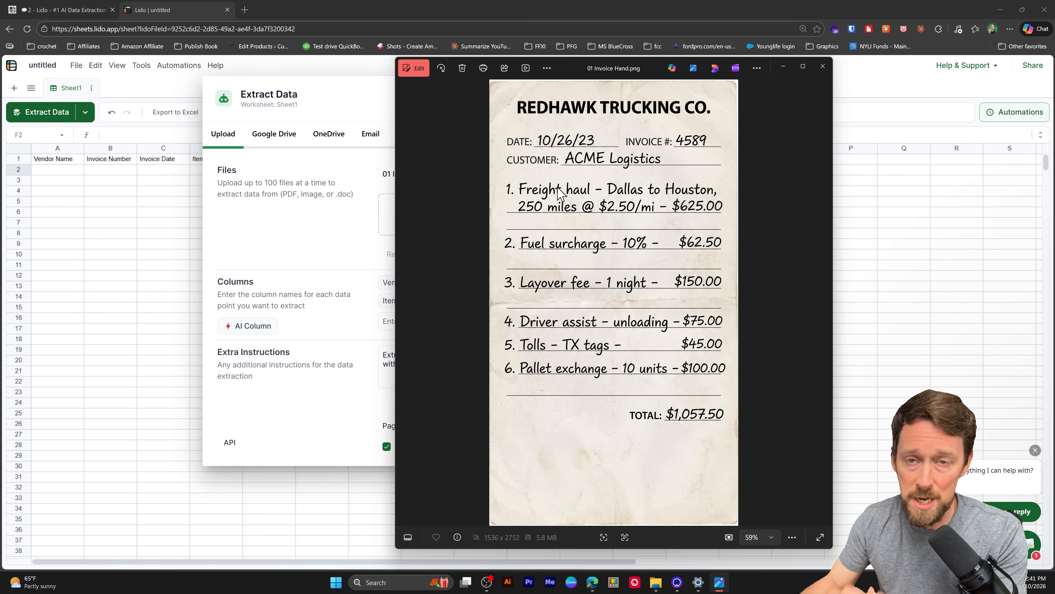
drag(597, 69, 798, 103)
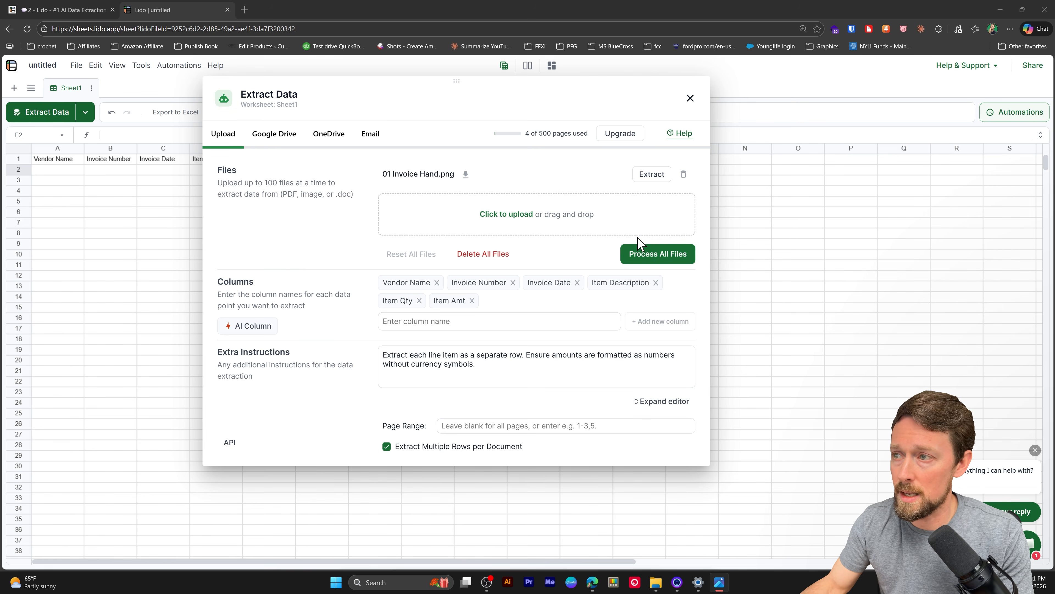
click(648, 253)
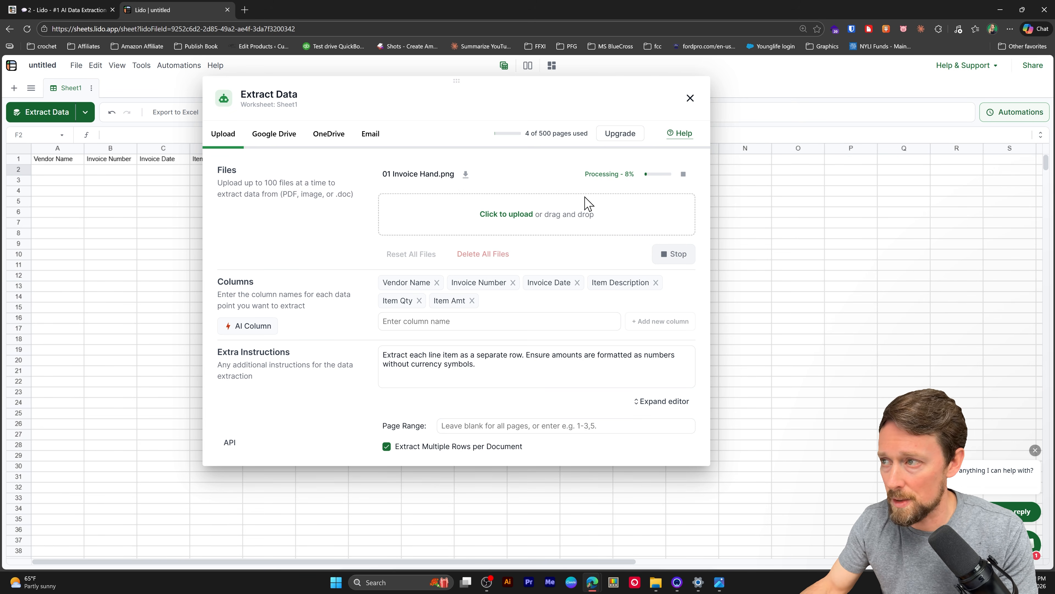
mouse_move(631, 184)
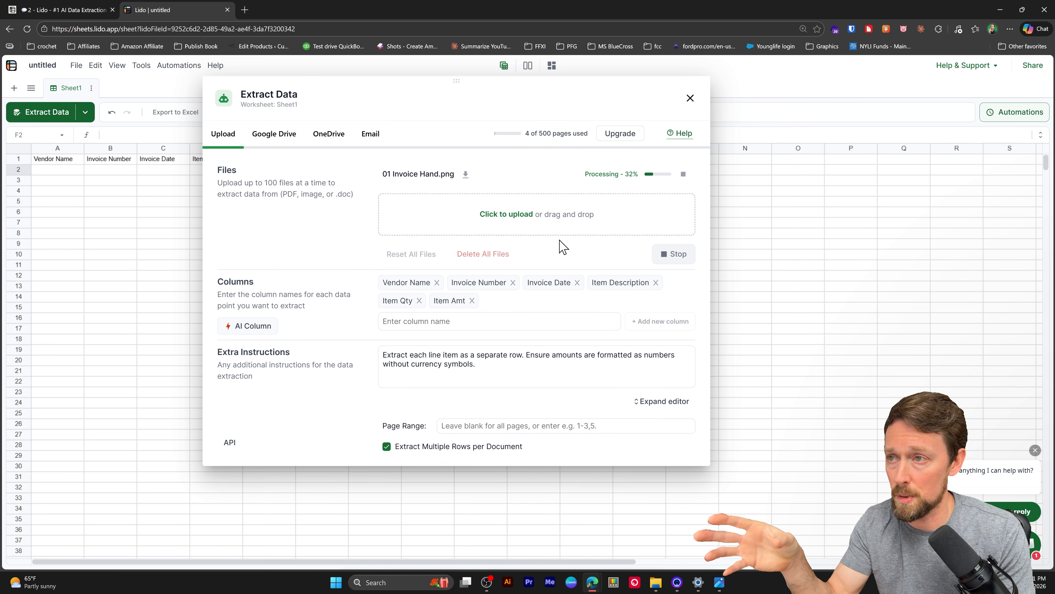
Place the invoice image beside the sheet and compare the extracted vendor names and invoice numbers with it
drag(366, 85, 573, 81)
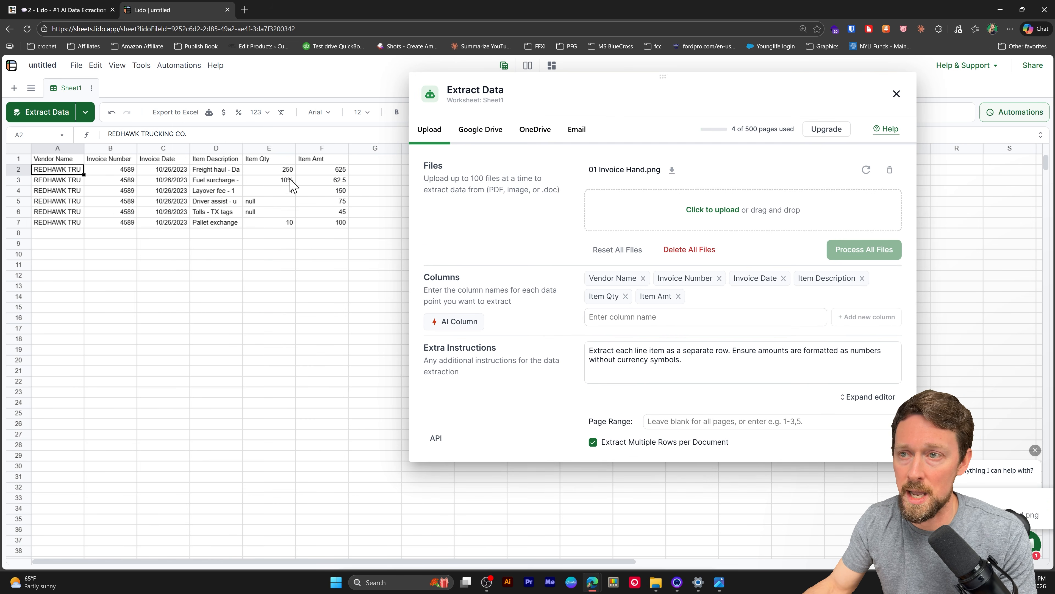
drag(1054, 100, 654, 53)
drag(67, 171, 58, 212)
key(alt+Tab)
drag(98, 174, 108, 225)
drag(726, 132, 685, 118)
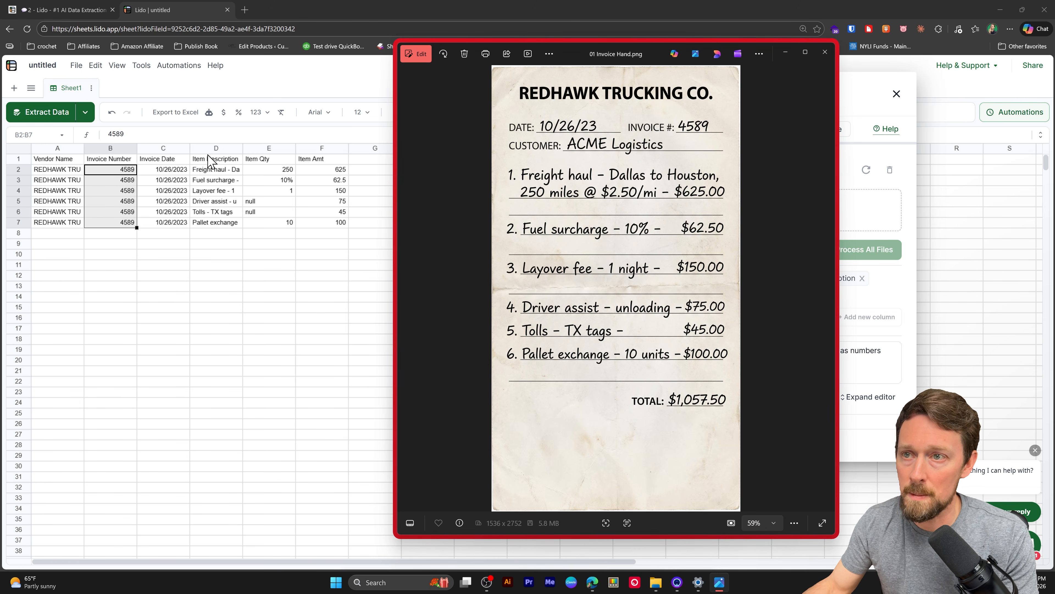
Widen the Item Description column and check the extracted descriptions against the invoice image
drag(242, 148, 296, 137)
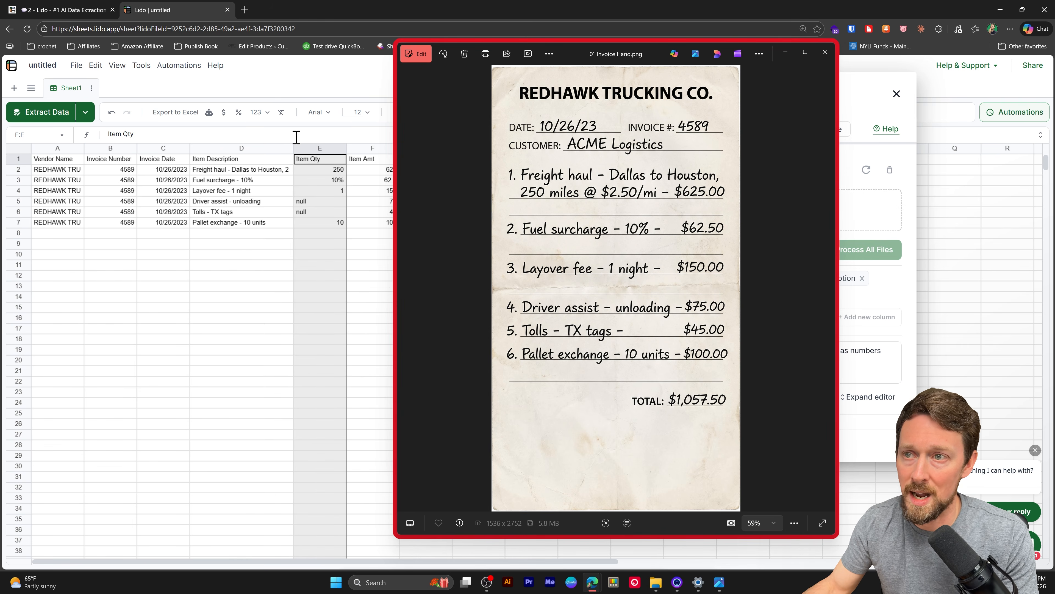
click(250, 161)
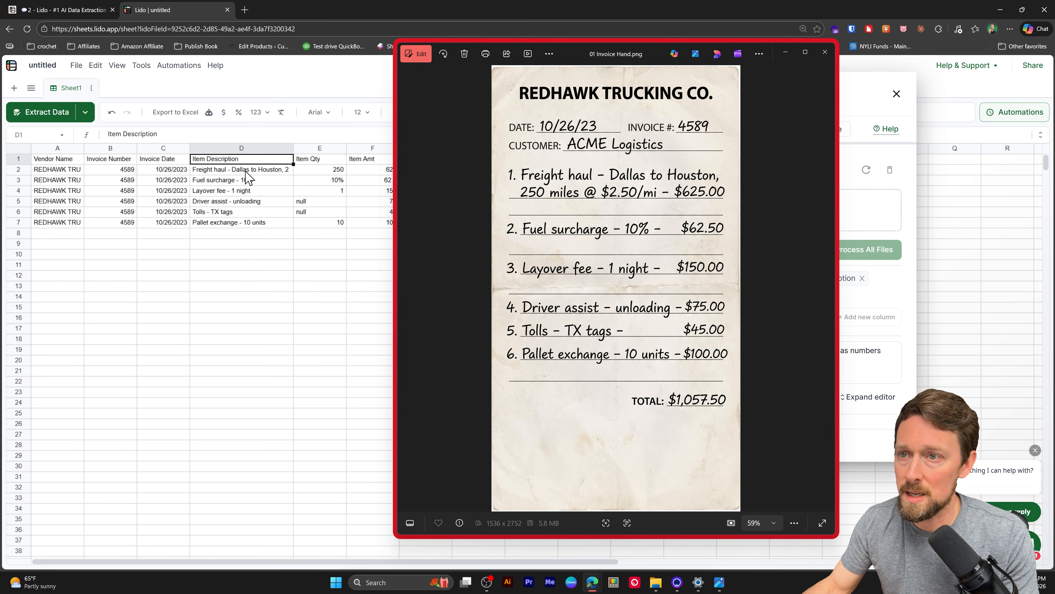
drag(245, 171, 246, 244)
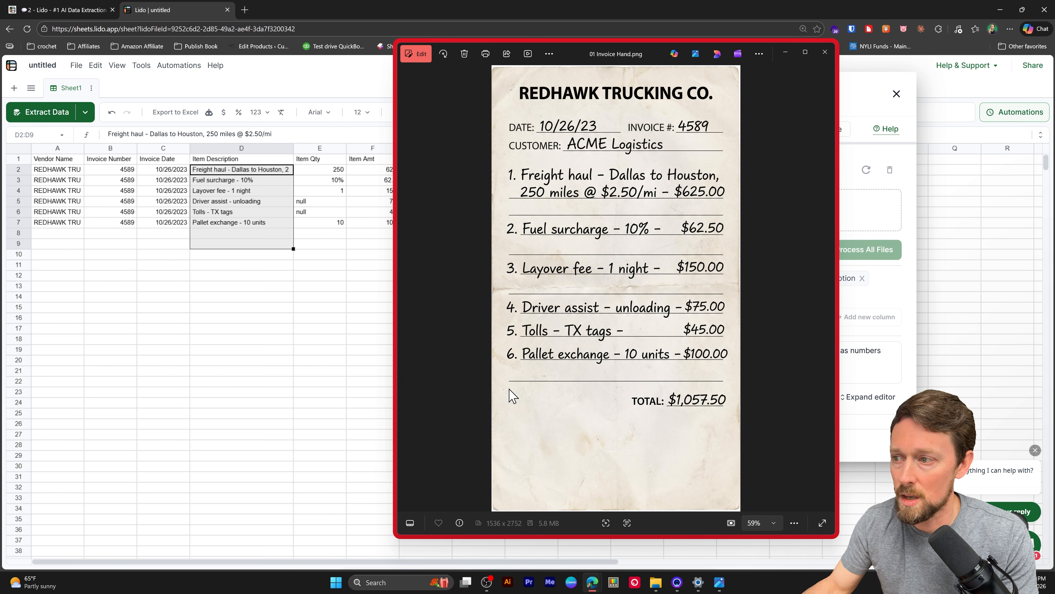
click(223, 224)
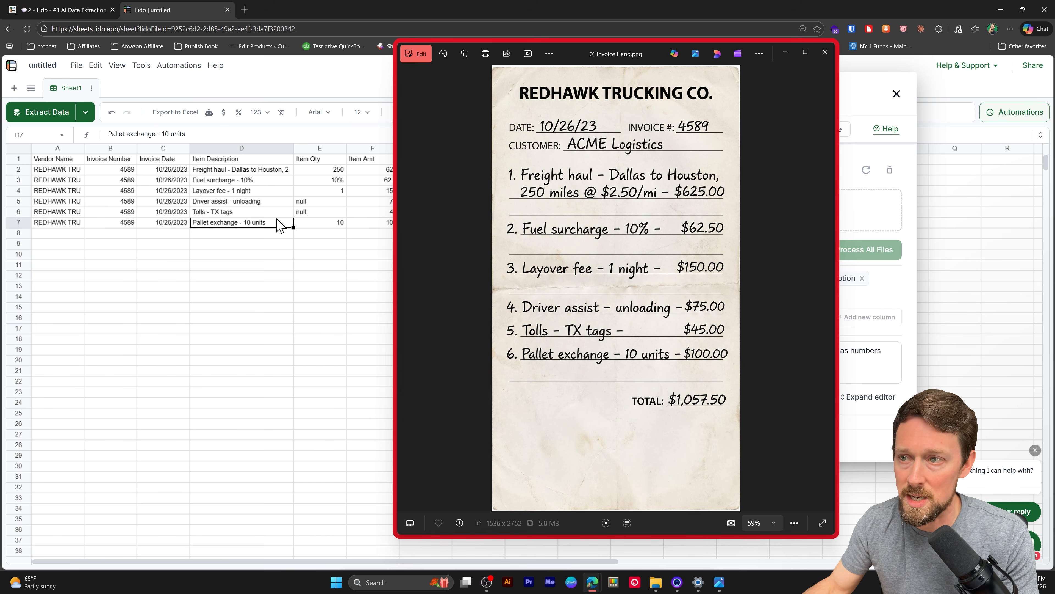
key(Right)
key(Right)
key(Right)
Compare the extracted Item Amt values with the invoice image, and close the image
drag(615, 52, 694, 47)
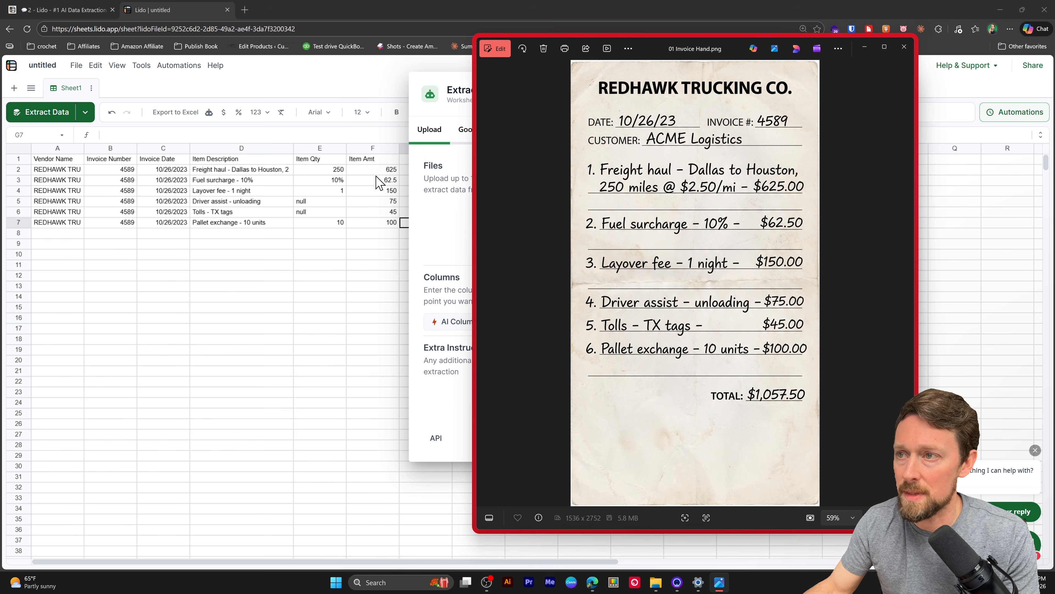
drag(374, 170, 379, 228)
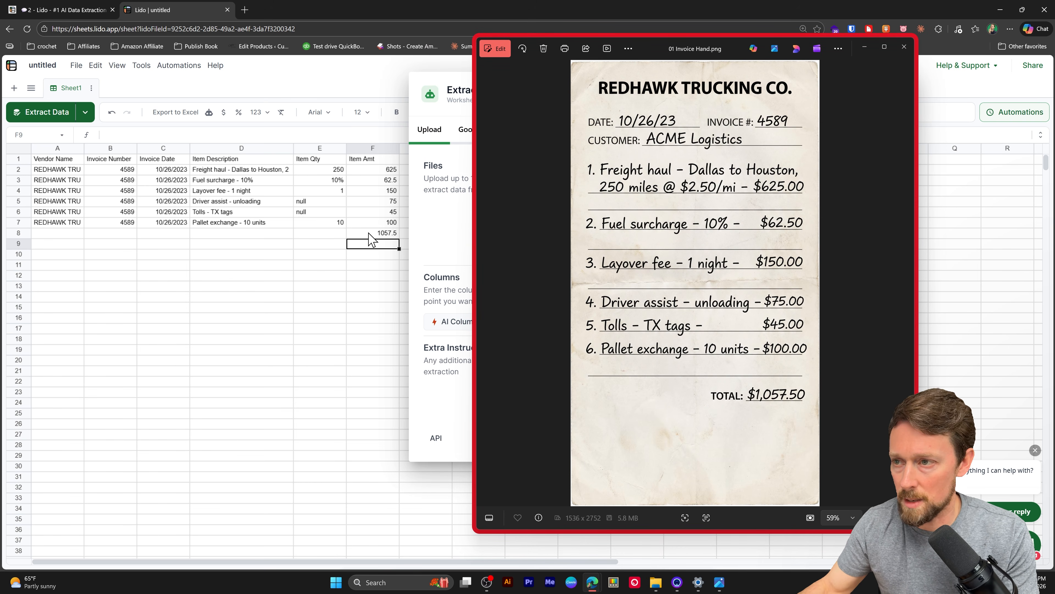
key(ctrl+z)
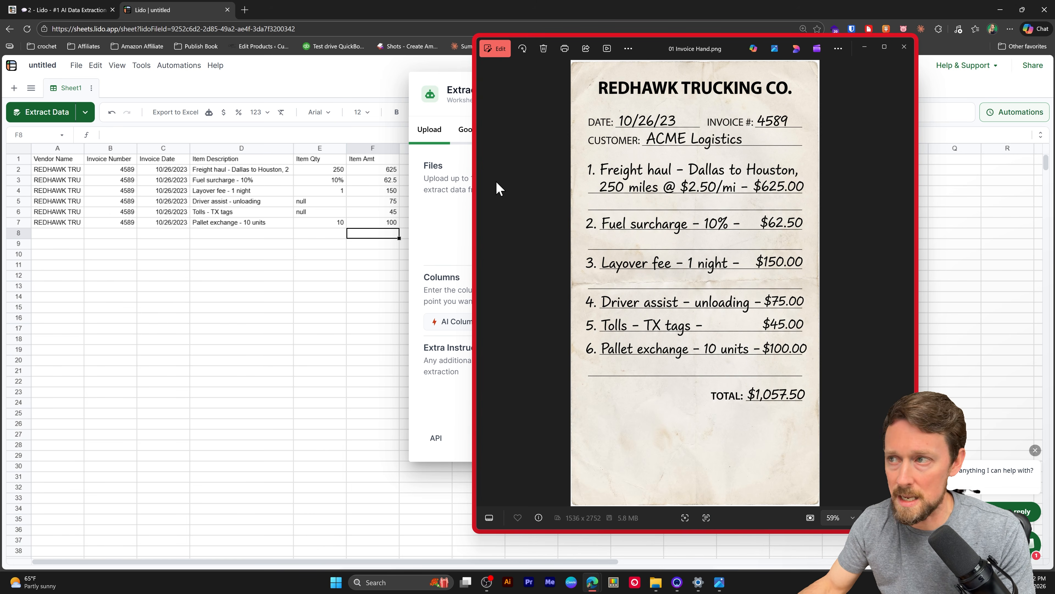
click(904, 46)
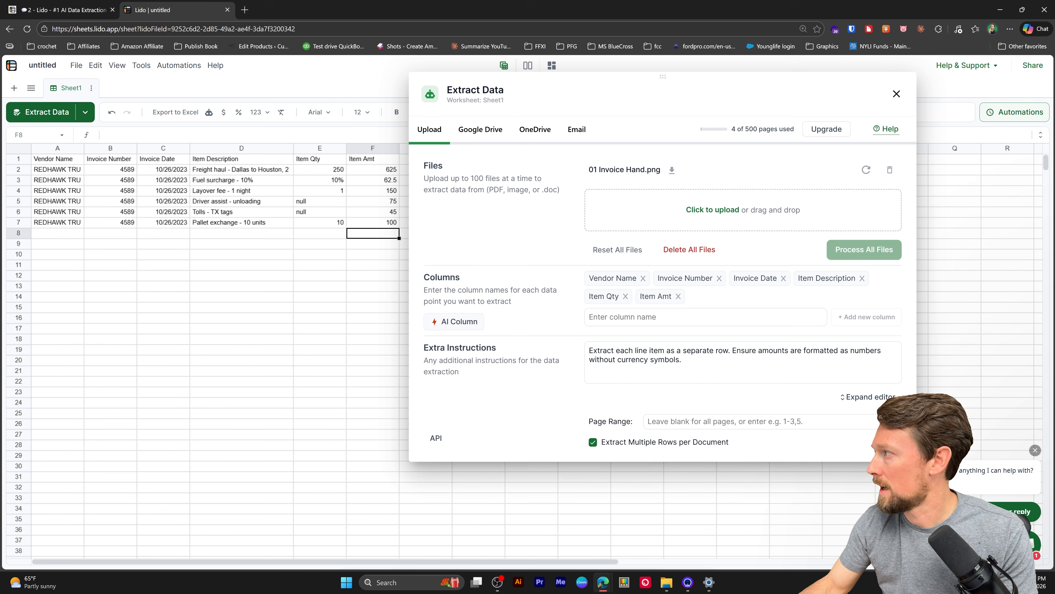
View the handwritten invoice Screenshot 2026-02-10 143217.png and add it to the files for extraction
key(alt+Tab)
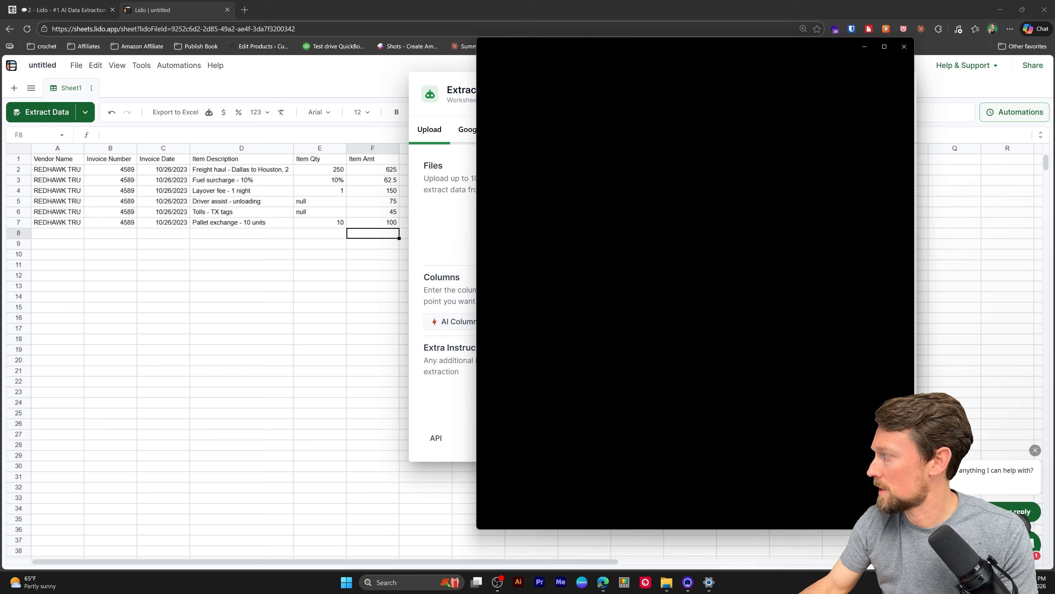
scroll(710, 271, up, 5)
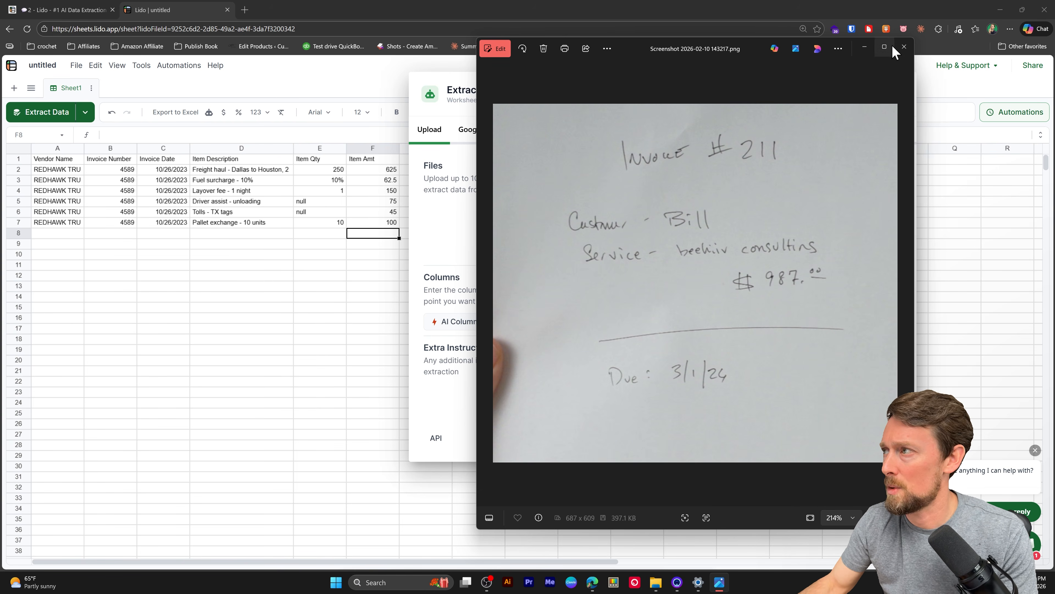
click(904, 46)
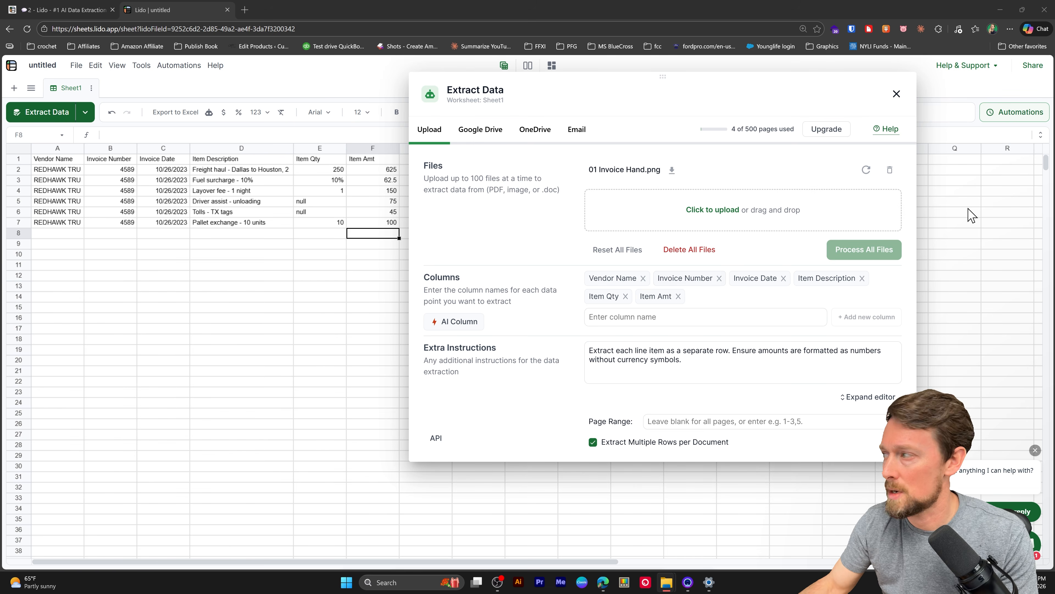
key(ctrl+v)
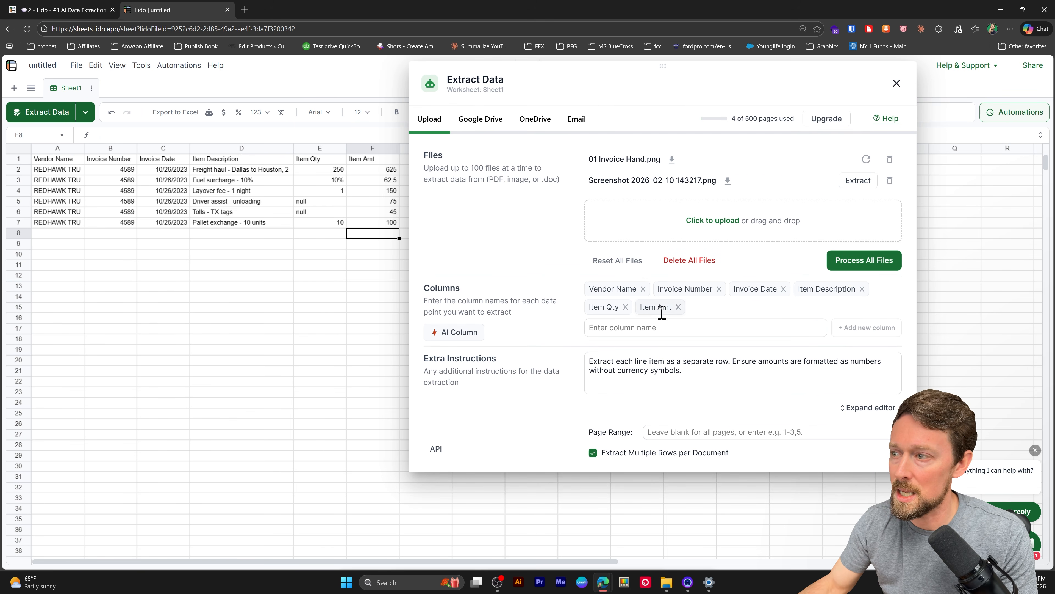
Add a new extraction column named "Customer"
click(645, 328)
text(Custome)
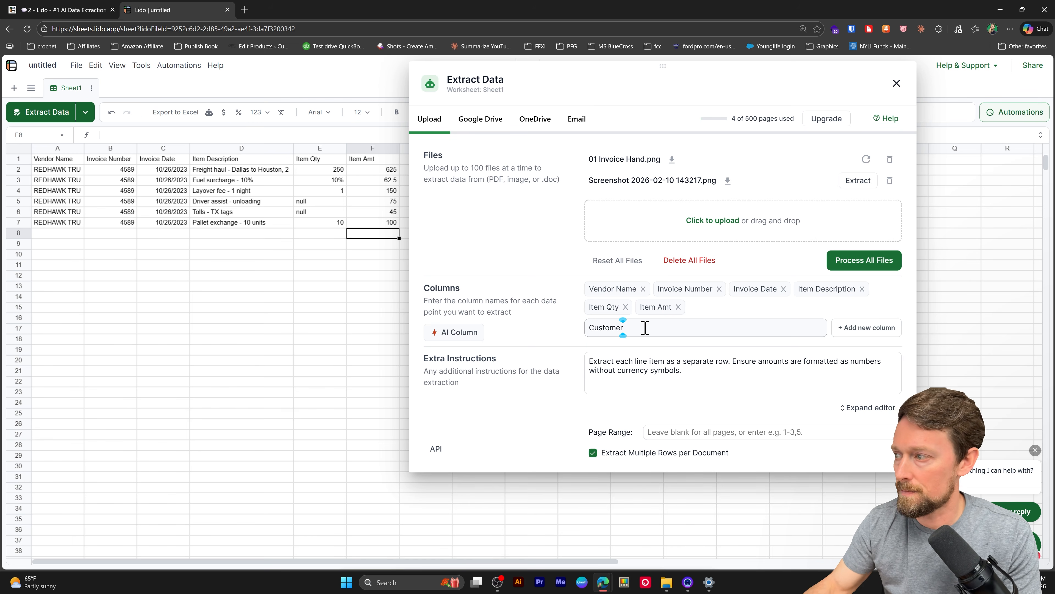
text(r)
click(866, 327)
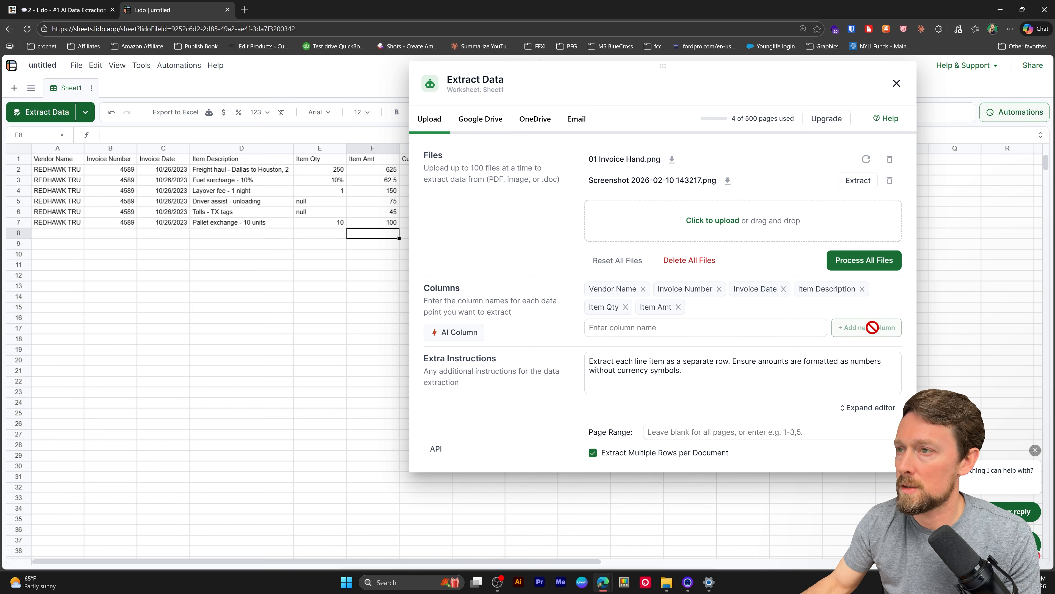
Extract only Screenshot 2026-02-10 143217.png into the sheet and check its new row against the handwritten invoice
drag(663, 66, 649, 176)
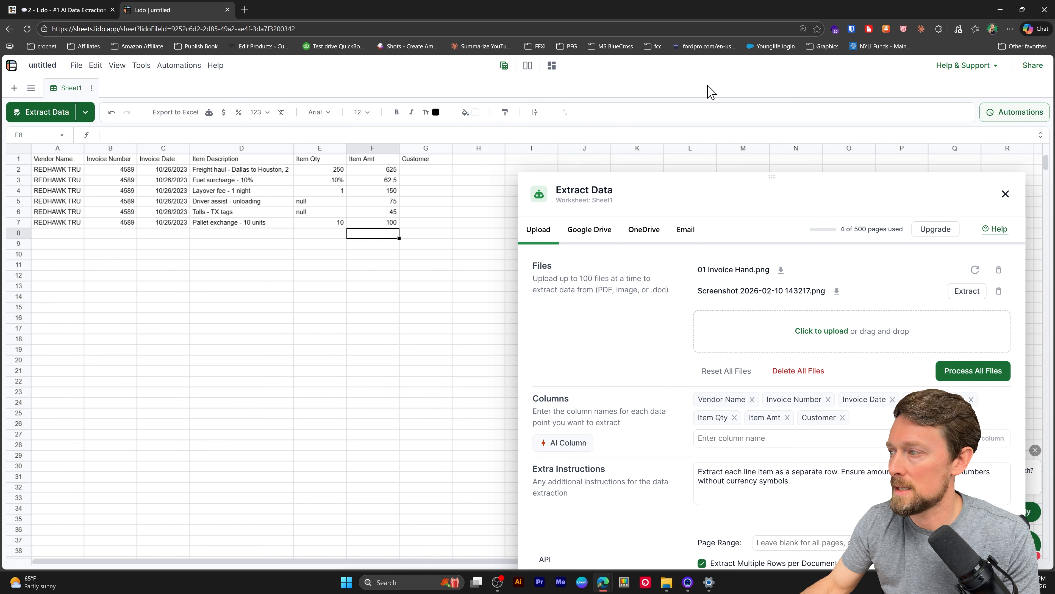
click(971, 295)
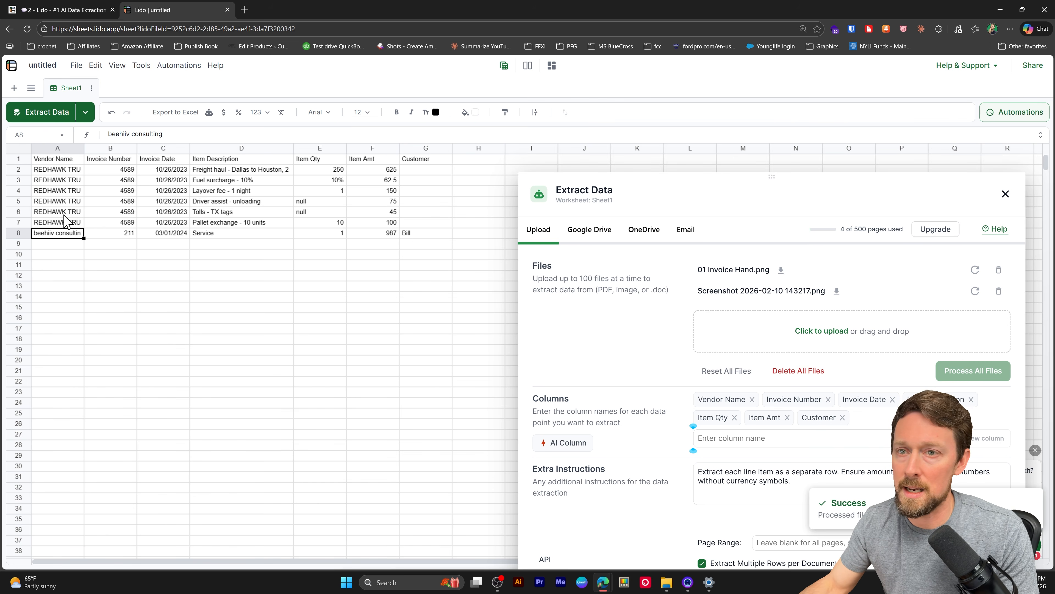
click(18, 233)
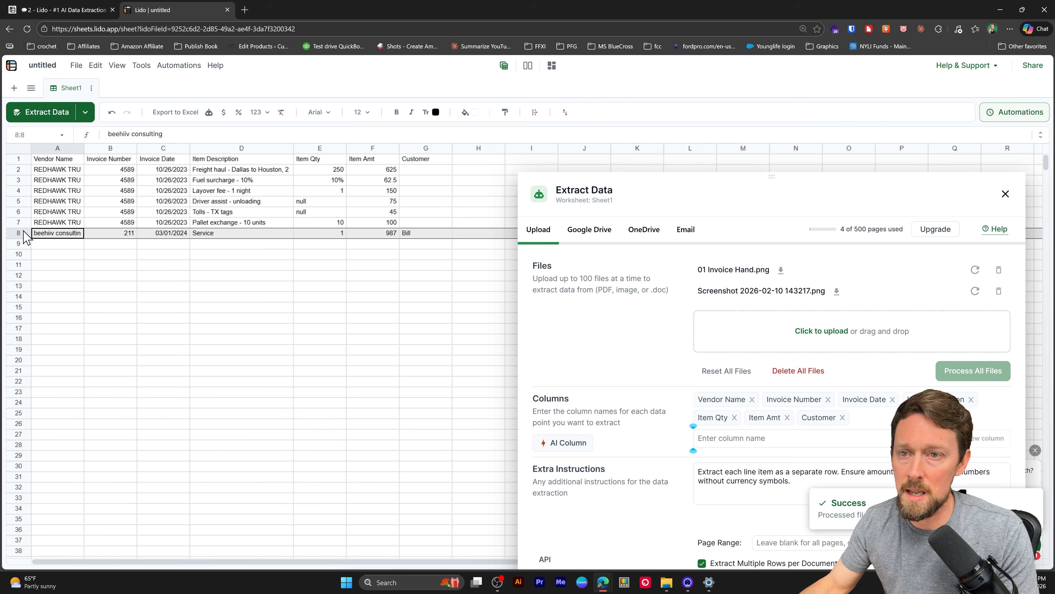
click(393, 234)
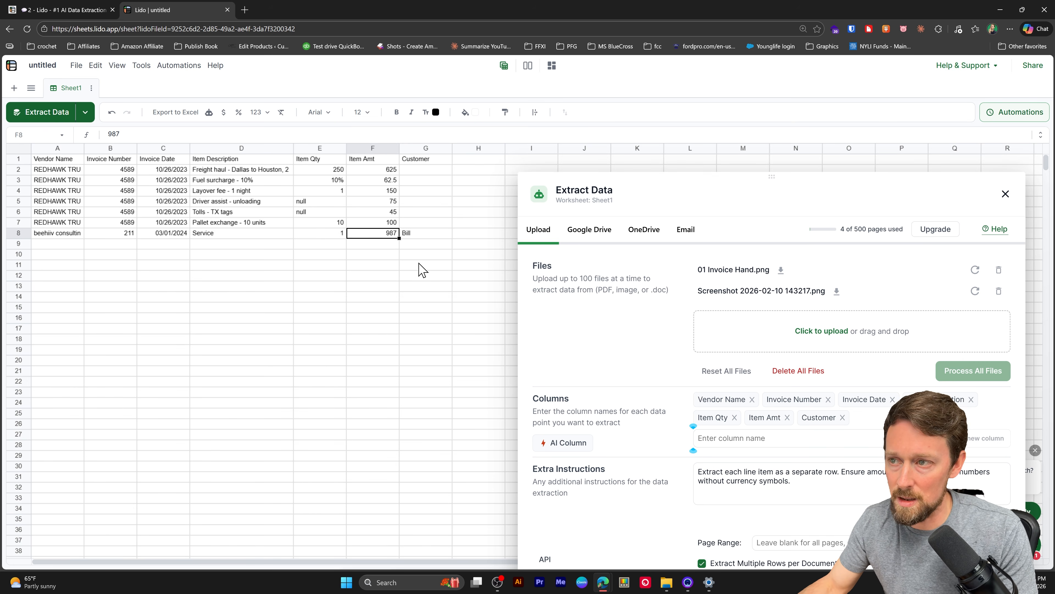
click(414, 233)
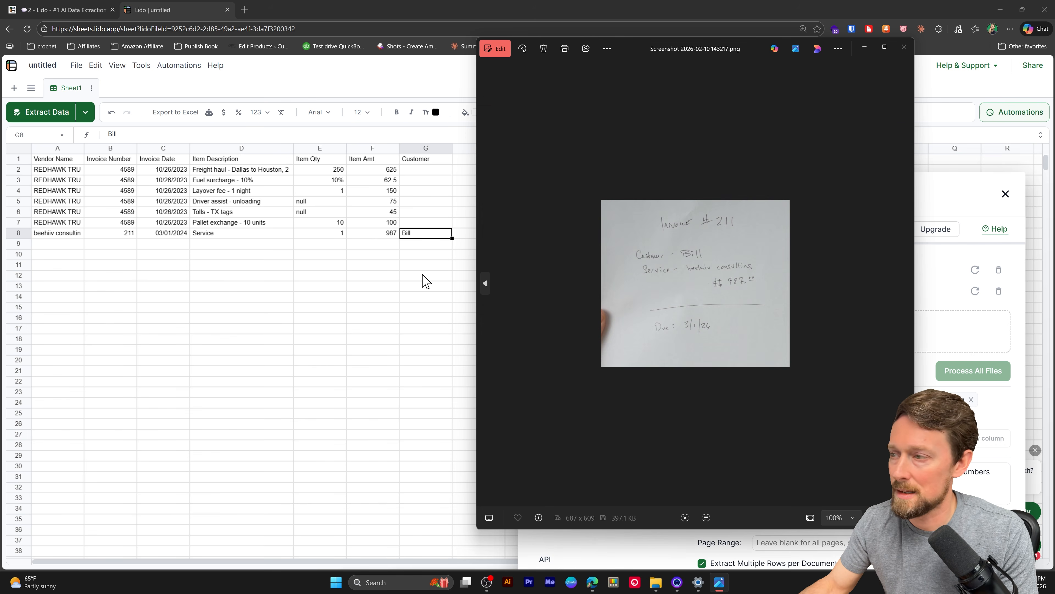
click(1014, 192)
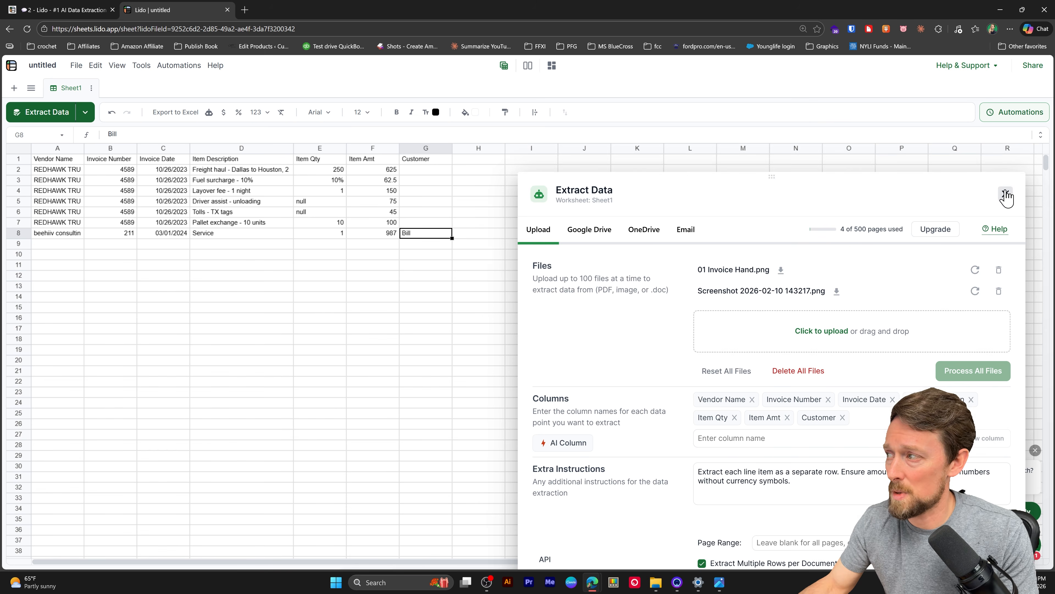
Export the sheet's values to Excel and open the downloaded untitled (1).xlsx in Excel for editing
click(1005, 194)
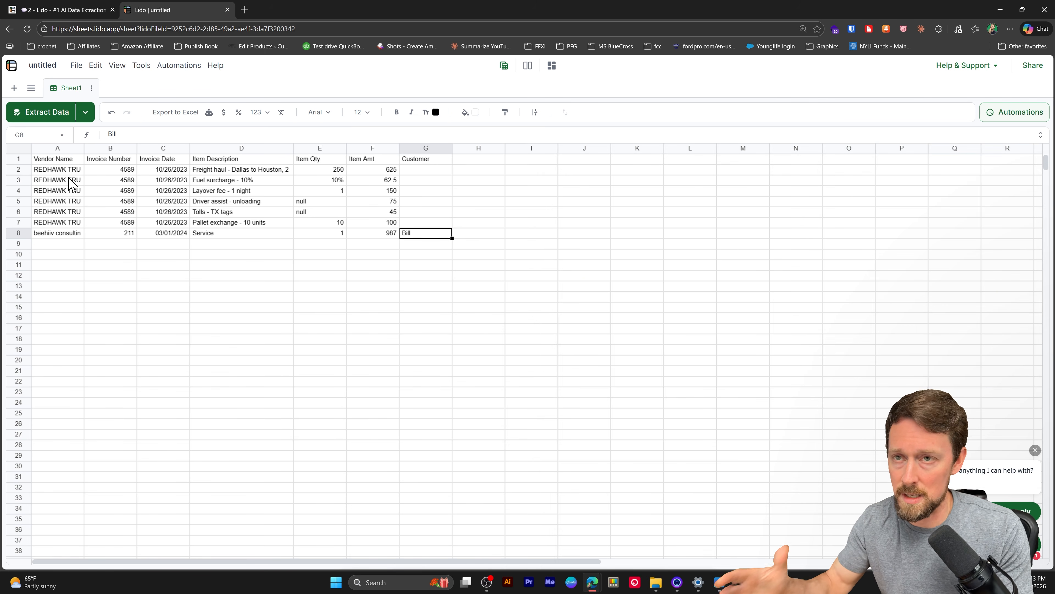
click(77, 66)
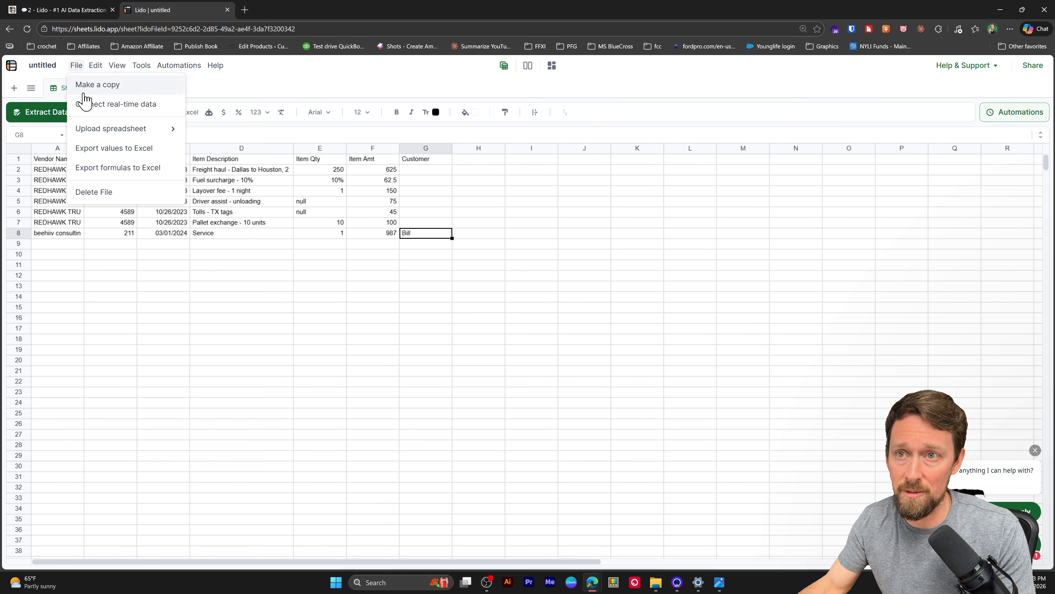
click(116, 149)
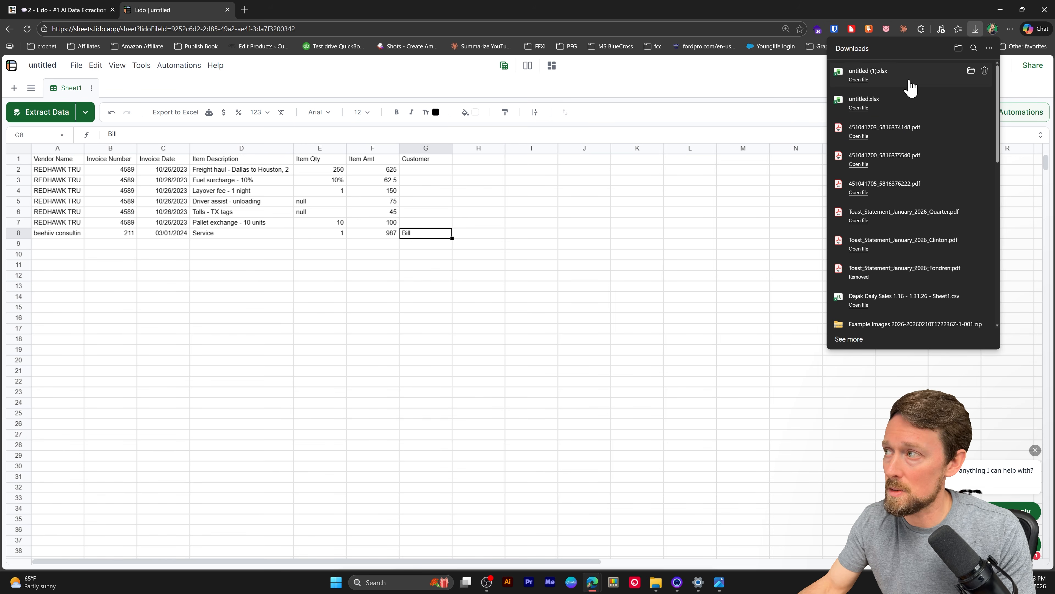
click(872, 85)
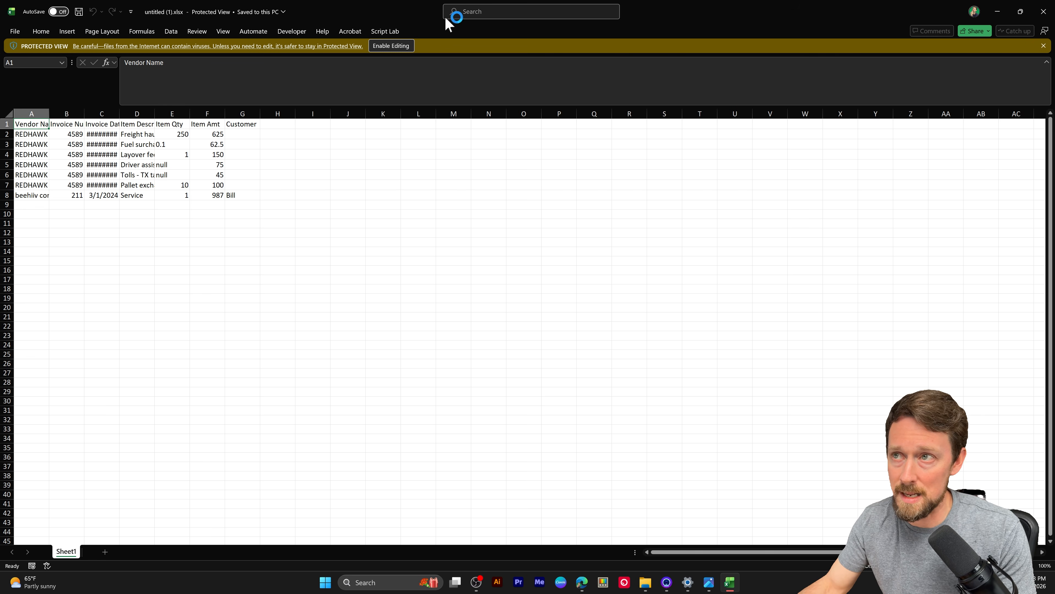
click(392, 47)
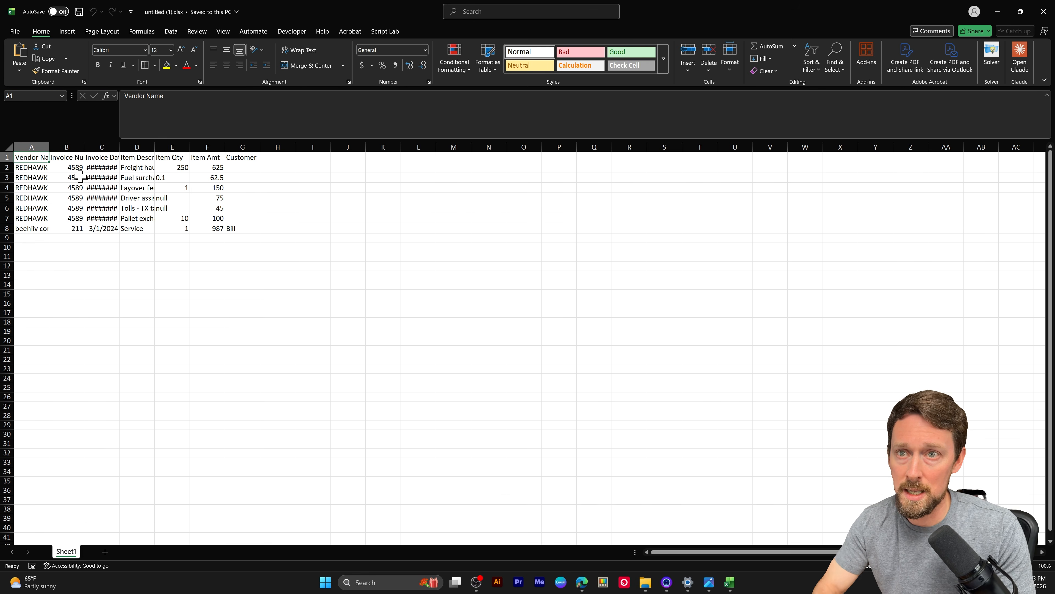
Autofit the width of all columns in the exported worksheet to their contents
key(ctrl+a)
key(alt+h)
key(o)
key(i)
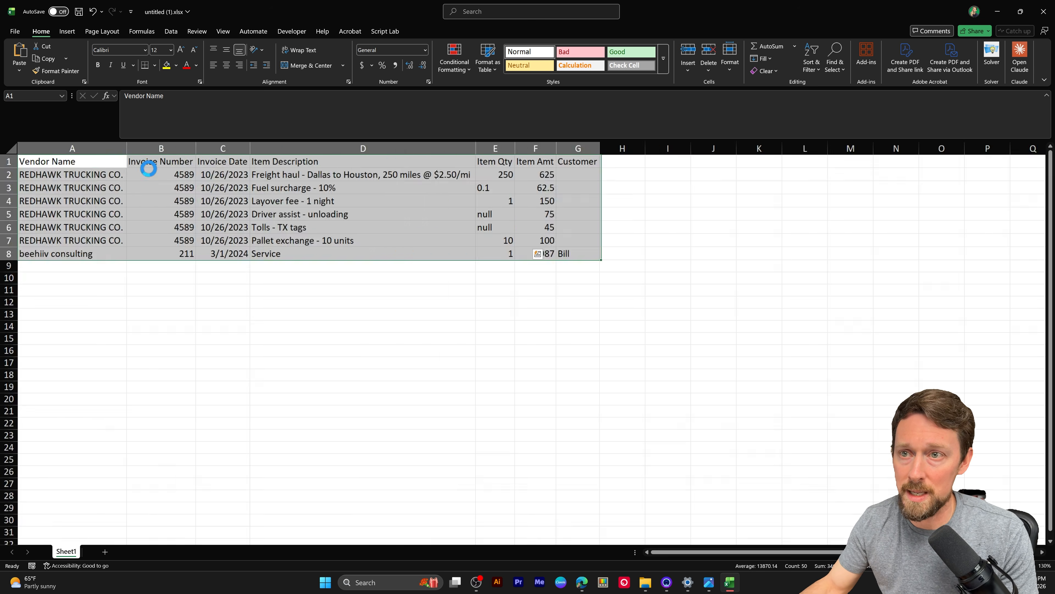
scroll(142, 169, up, 4)
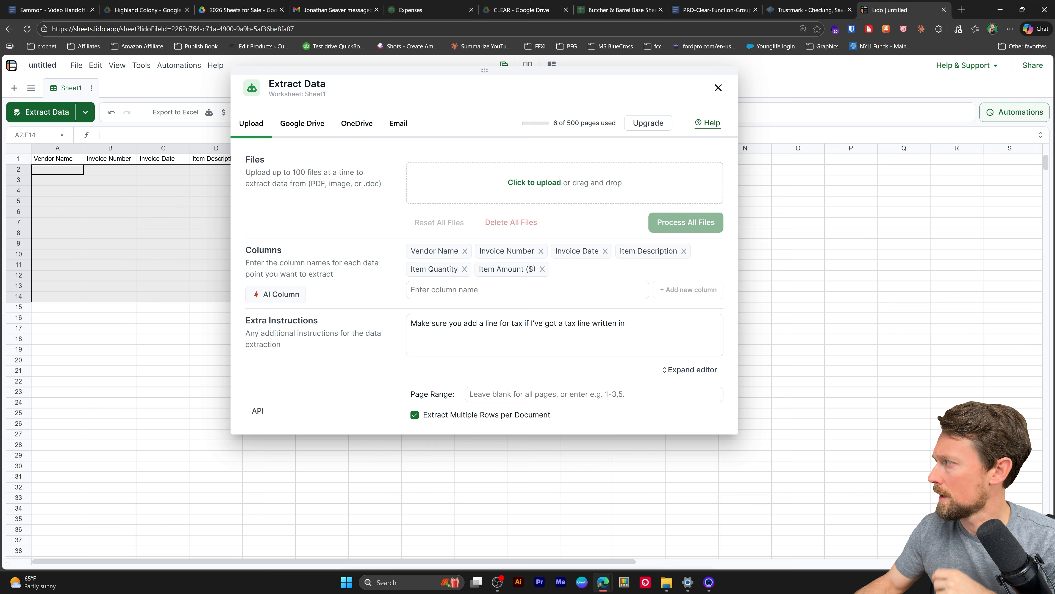
Add 01 Handwritten PDF.pdf to the Lido extraction files and view its two invoice pages, including the handwritten tax line
drag(530, 207, 519, 190)
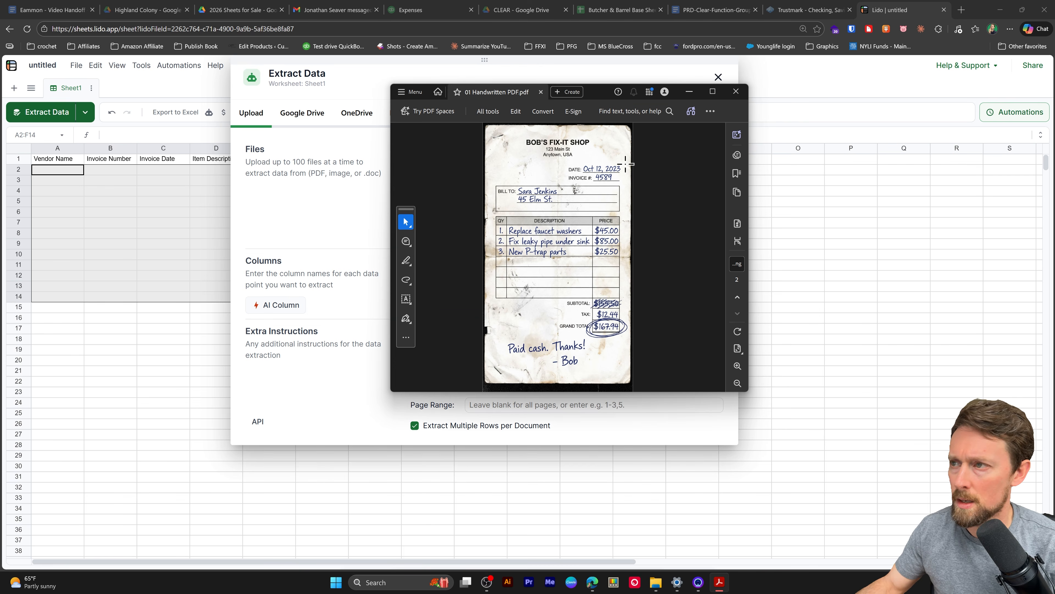
scroll(566, 197, up, 1)
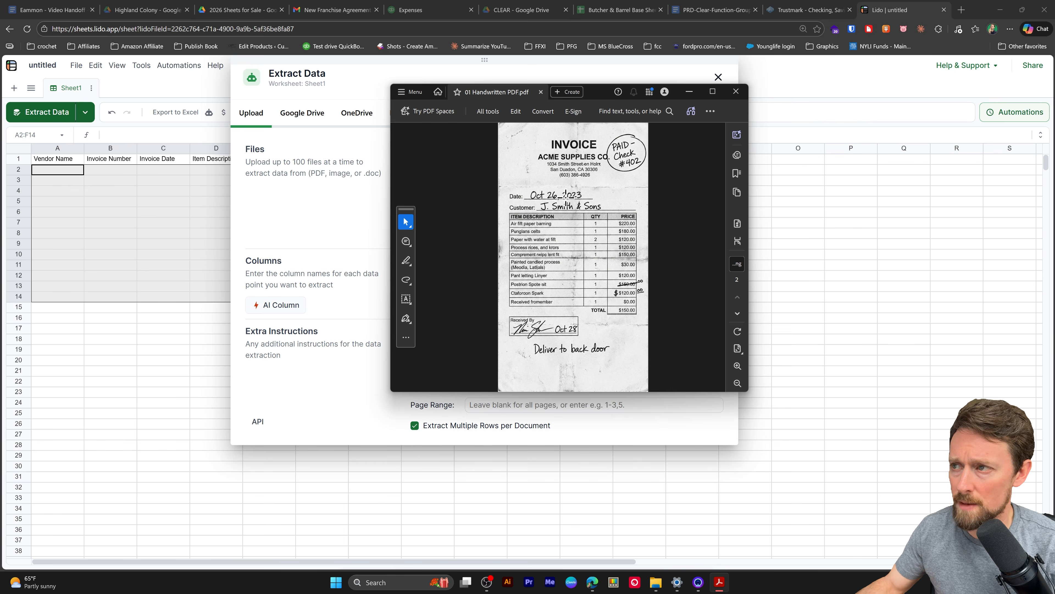
scroll(605, 289, down, 1)
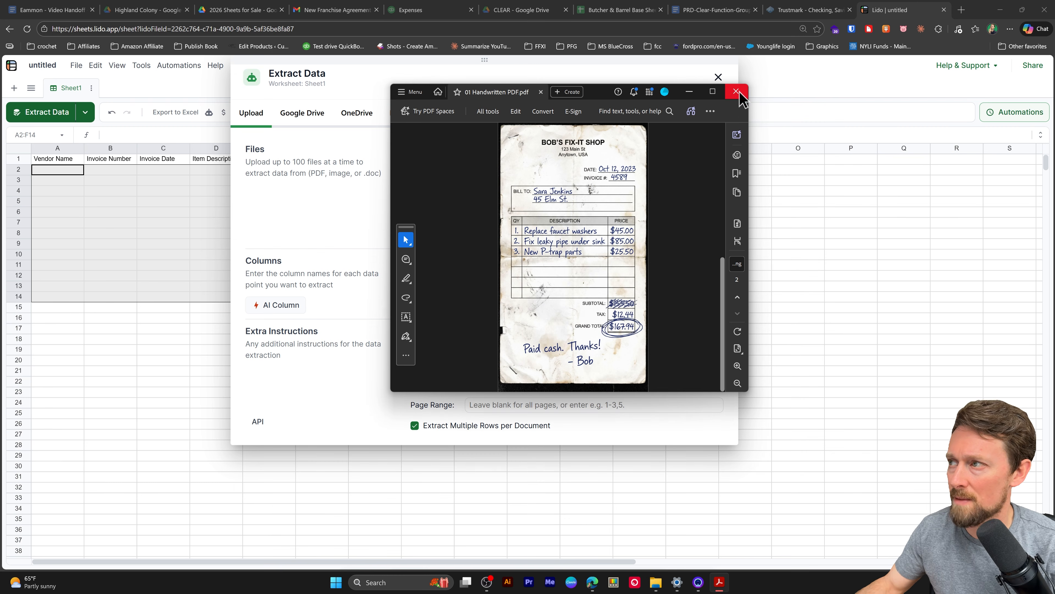
click(738, 89)
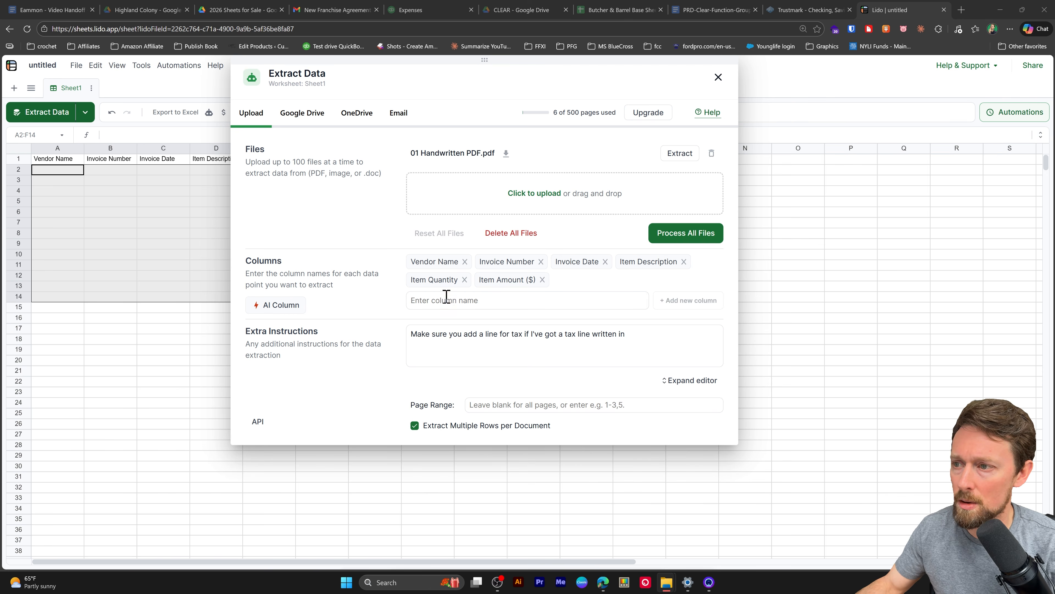
Review the extra instruction about tax lines, process 01 Handwritten PDF.pdf into the sheet, and check the extracted rows for the tax line
drag(431, 335, 619, 342)
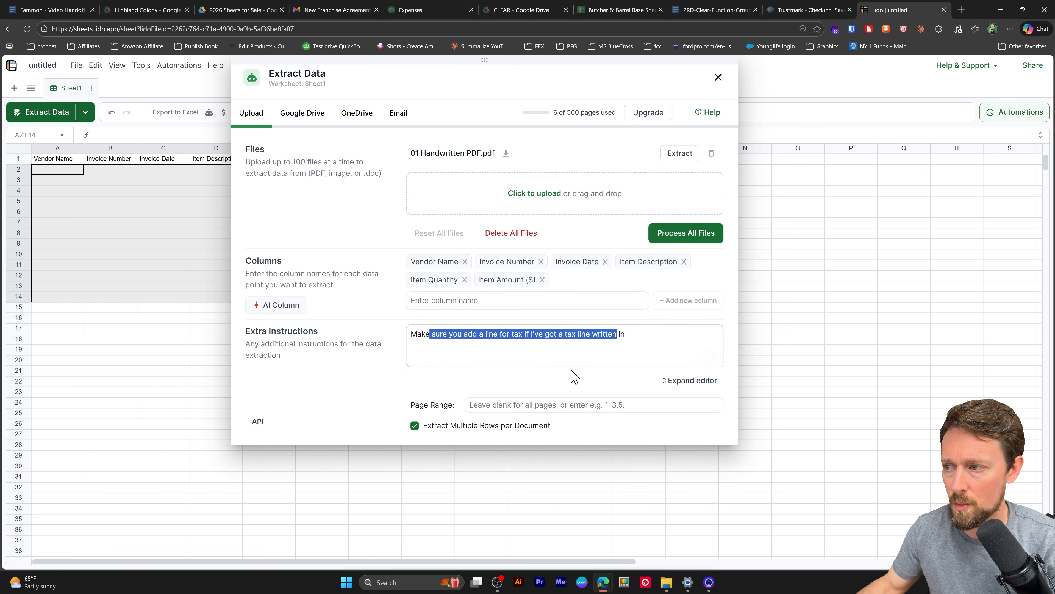
drag(620, 337, 376, 339)
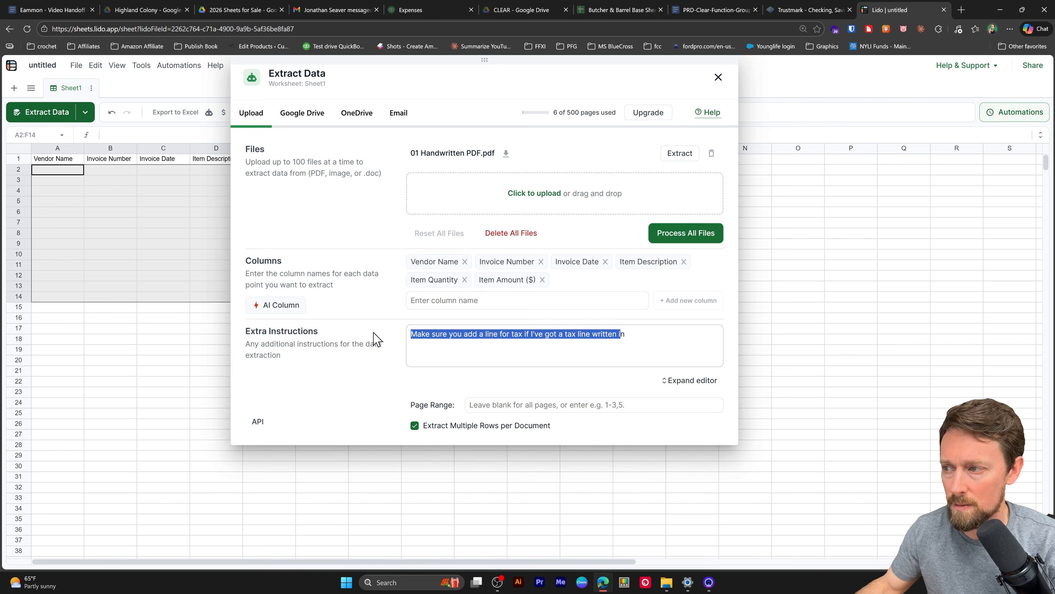
click(588, 353)
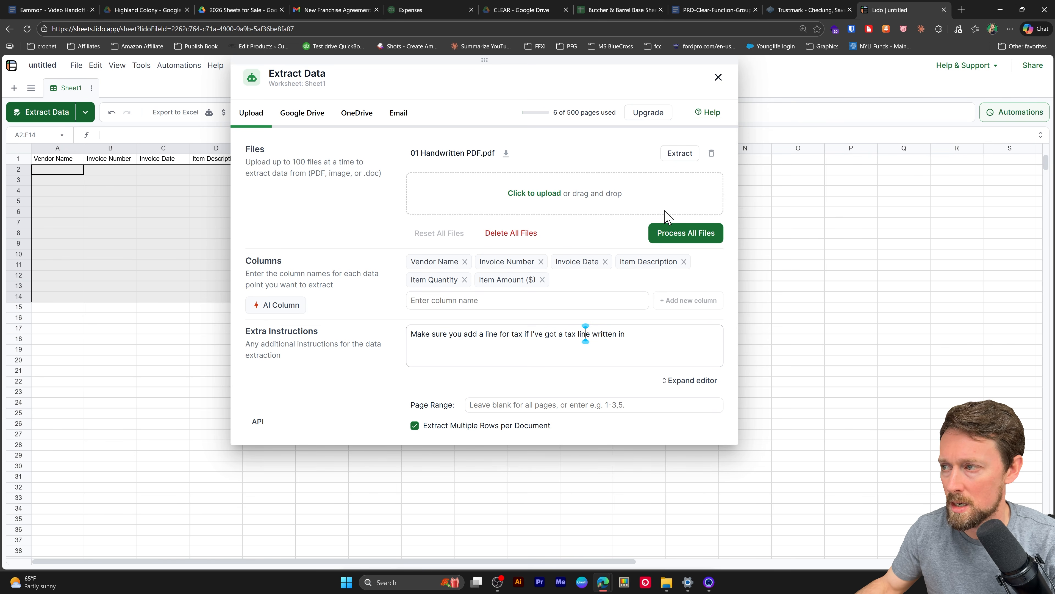
click(677, 238)
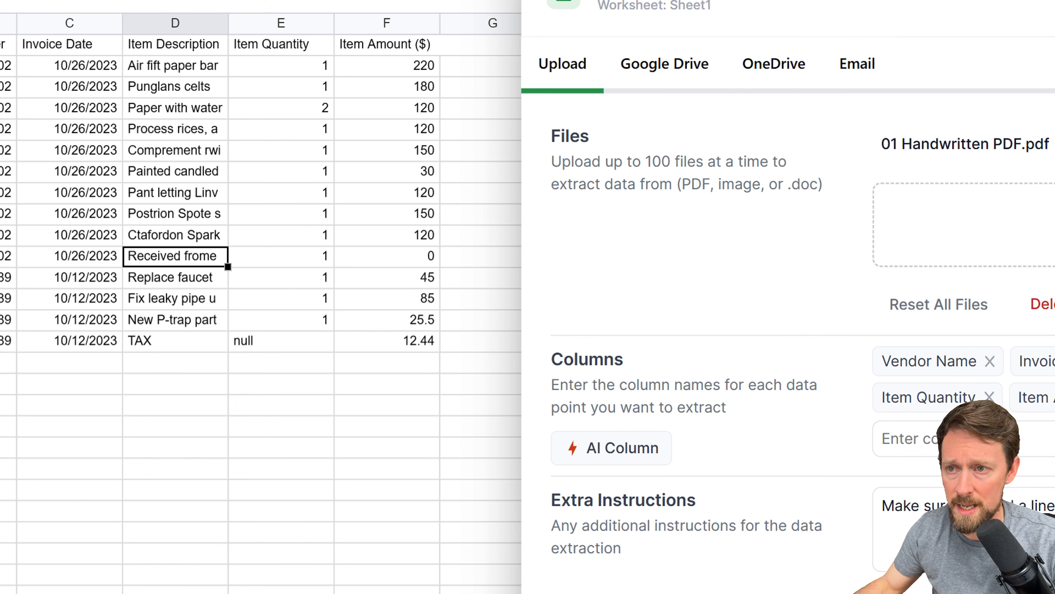
drag(137, 331, 325, 212)
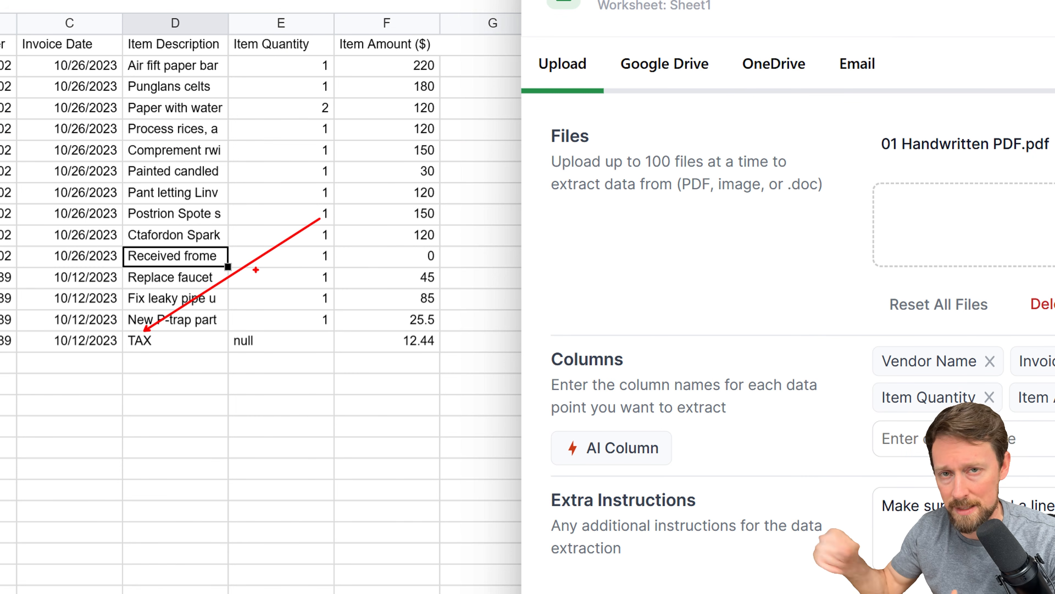